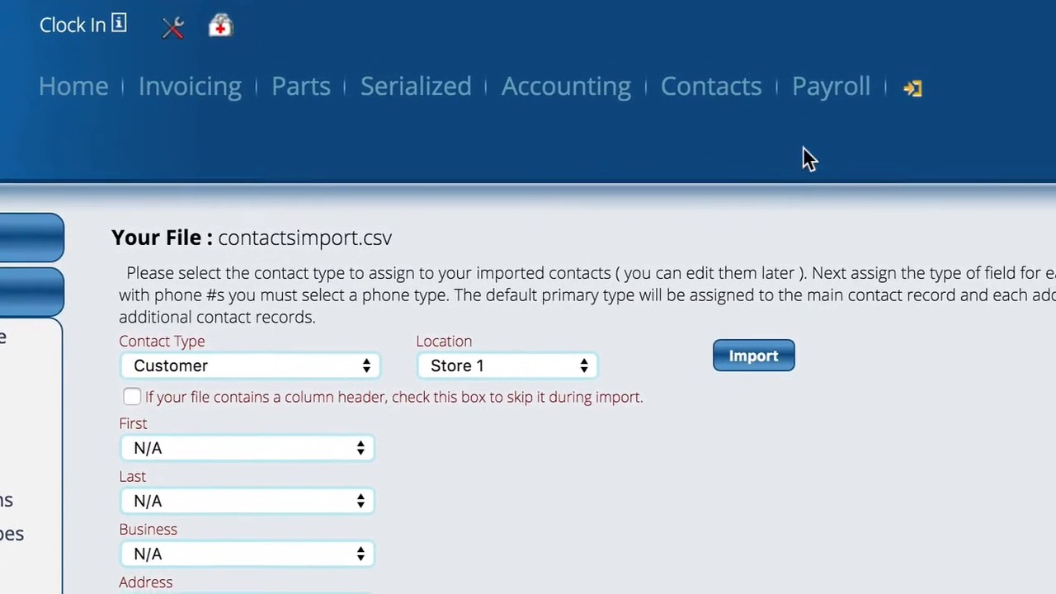
Open Import Contacts in the settings and upload contactsimport.csv from the Desktop
mouse_move(917, 97)
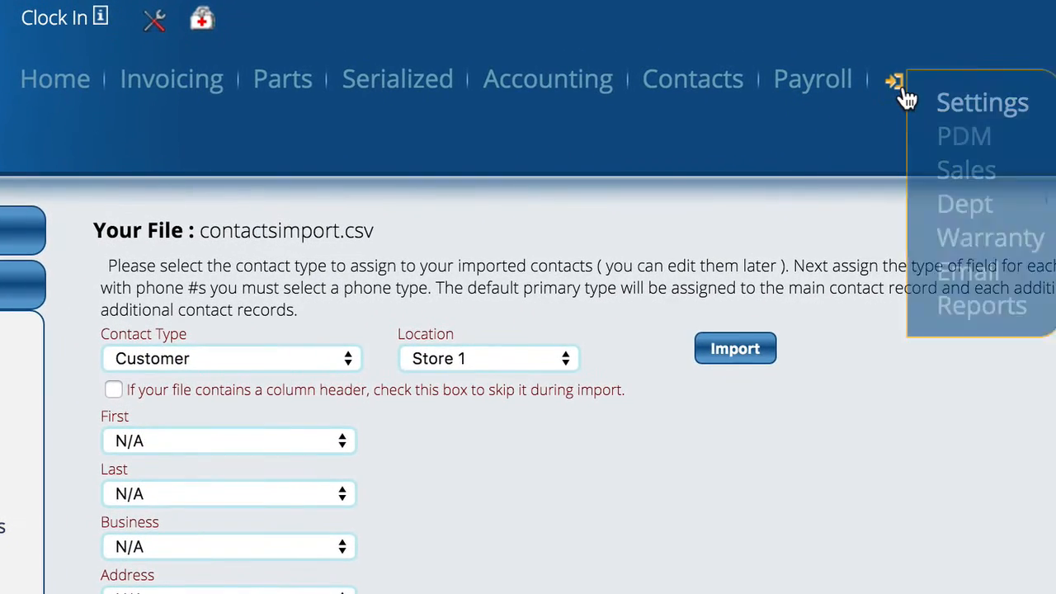
click(1000, 112)
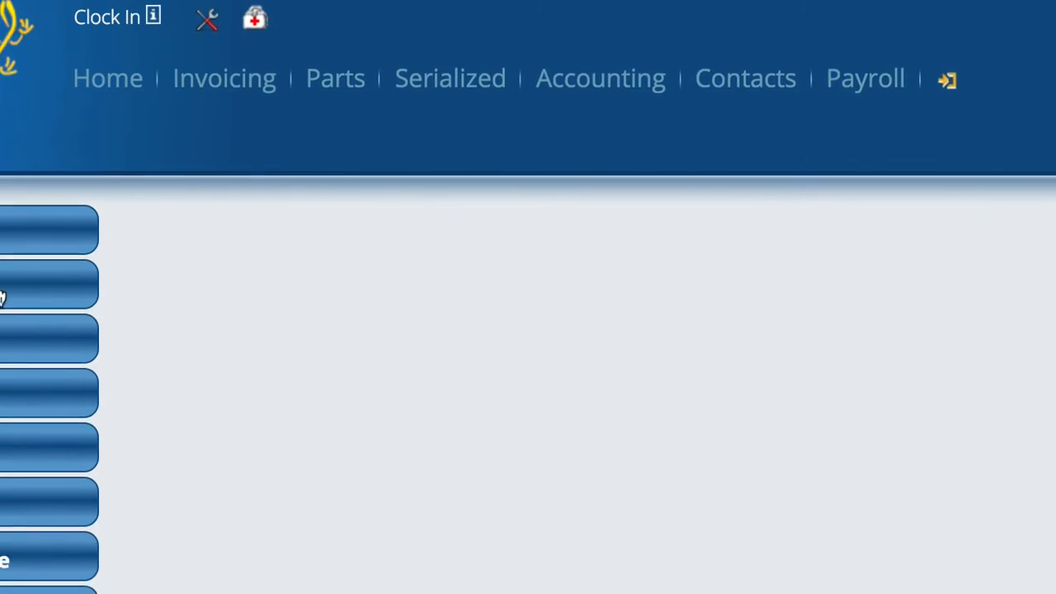
click(23, 284)
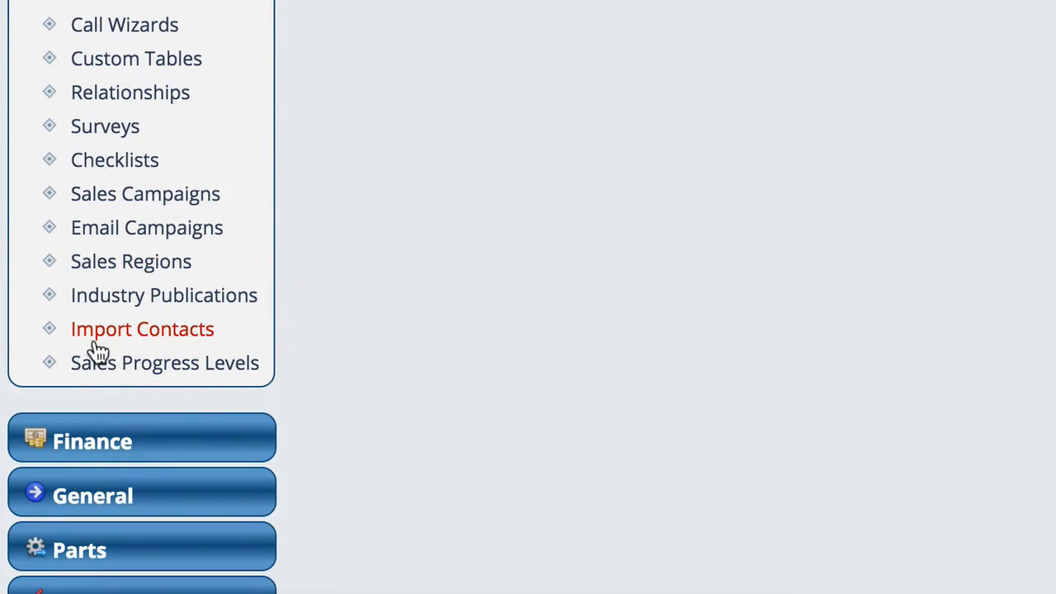
click(179, 334)
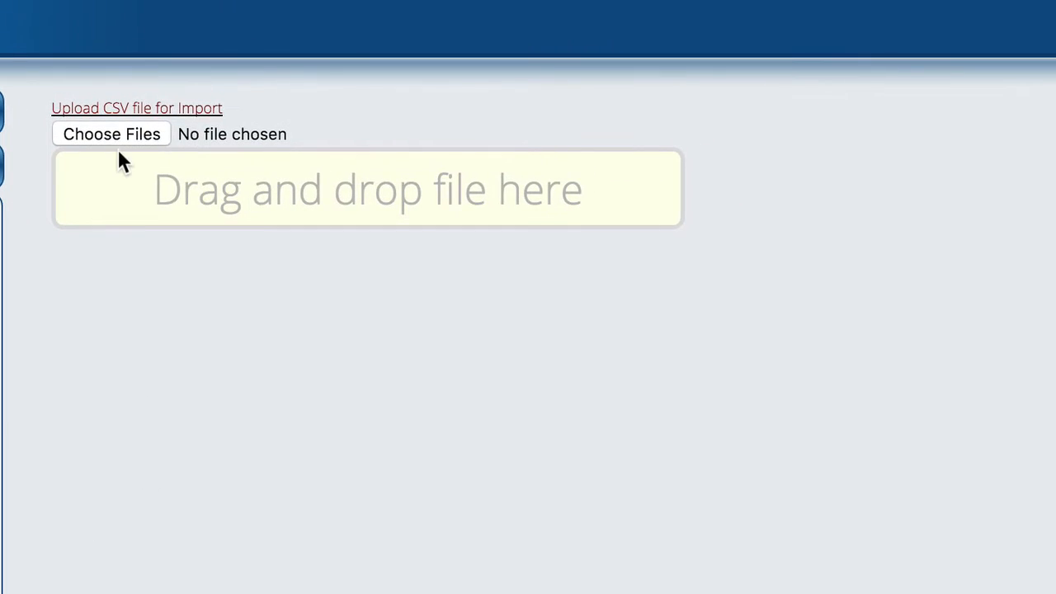
click(118, 134)
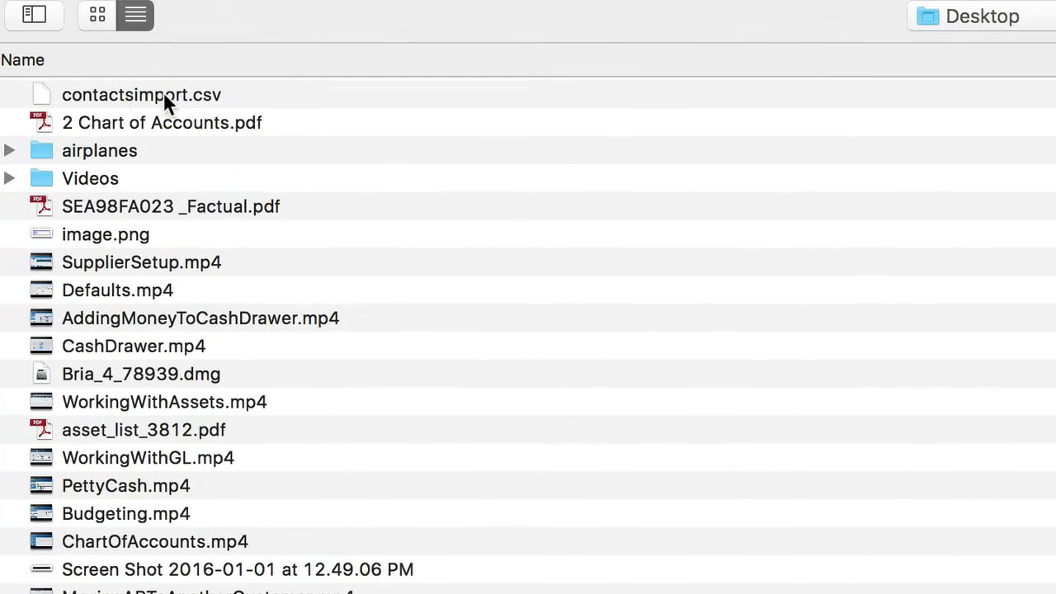
double_click(131, 93)
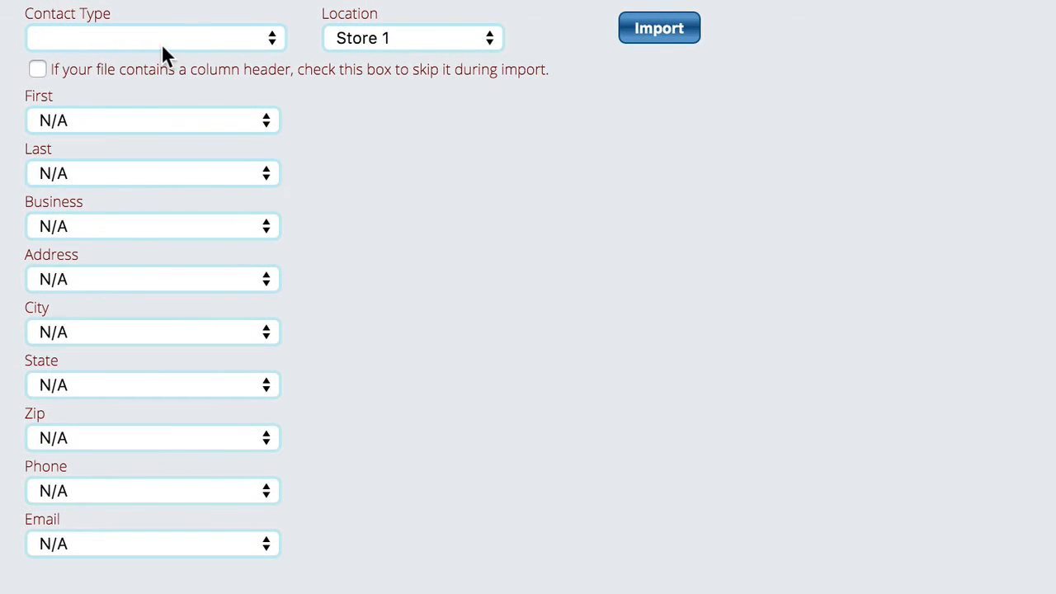
Set the contact type of the import to Customer and enable skipping the file's column header
click(115, 36)
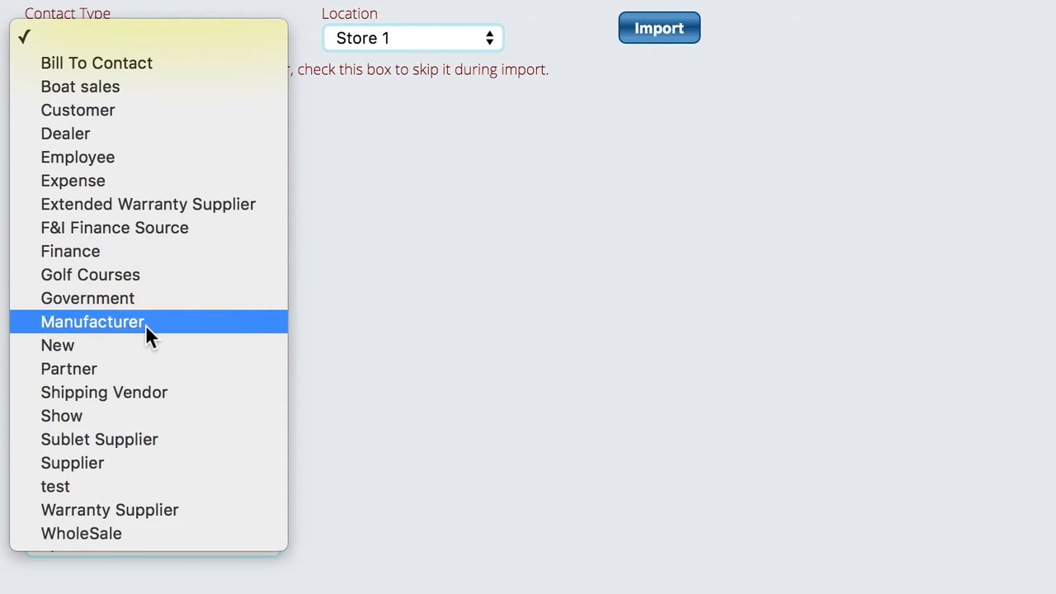
click(74, 116)
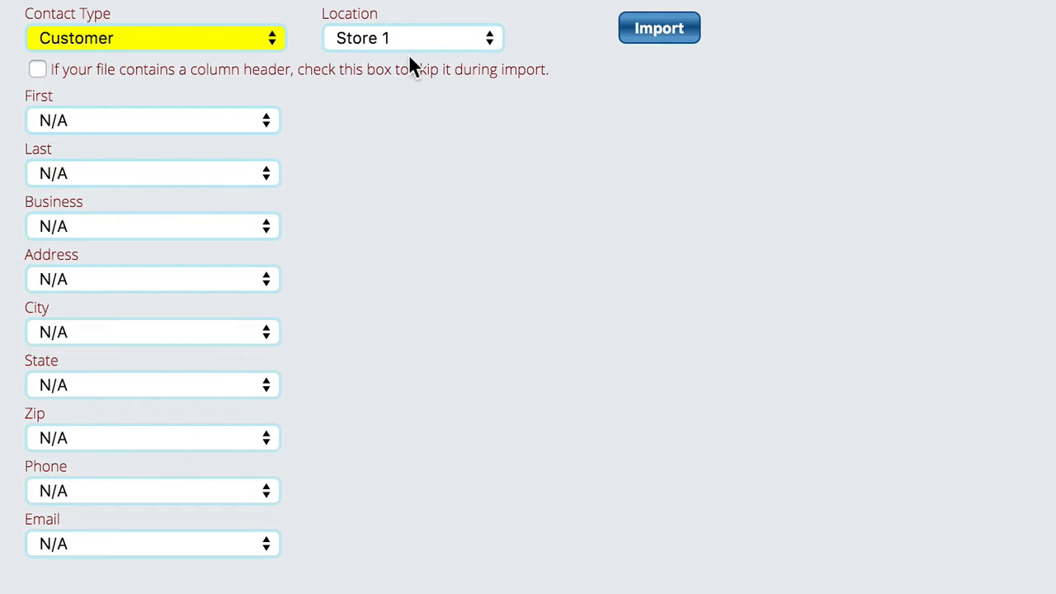
click(35, 67)
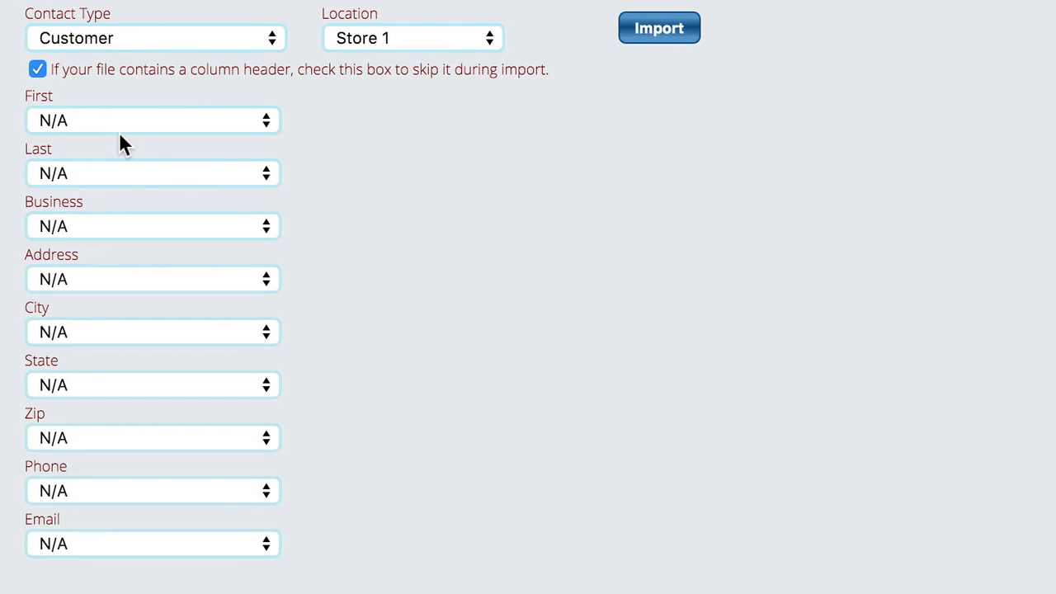
double_click(36, 95)
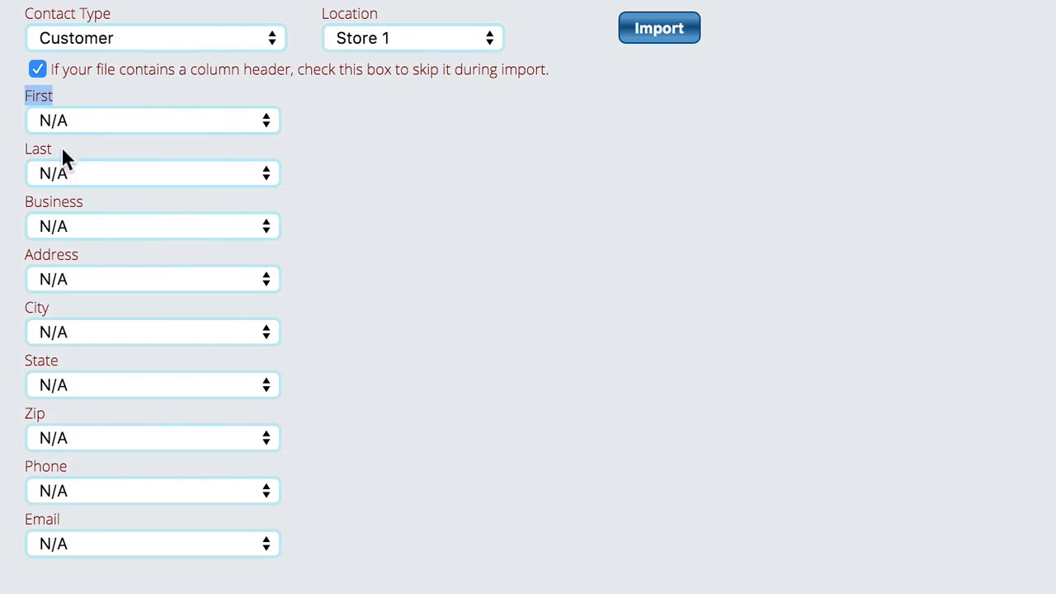
double_click(33, 147)
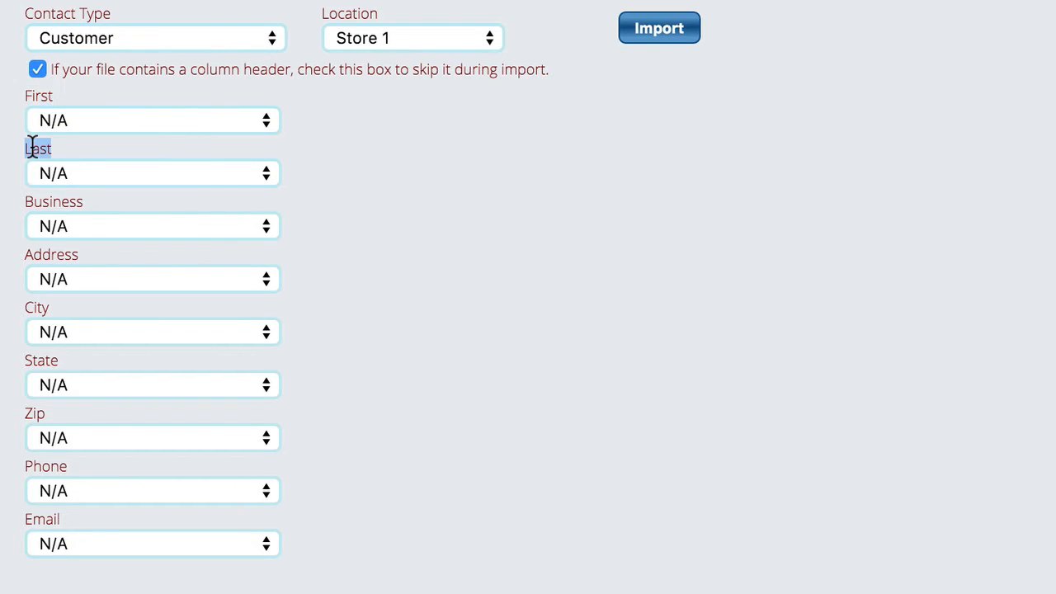
double_click(48, 205)
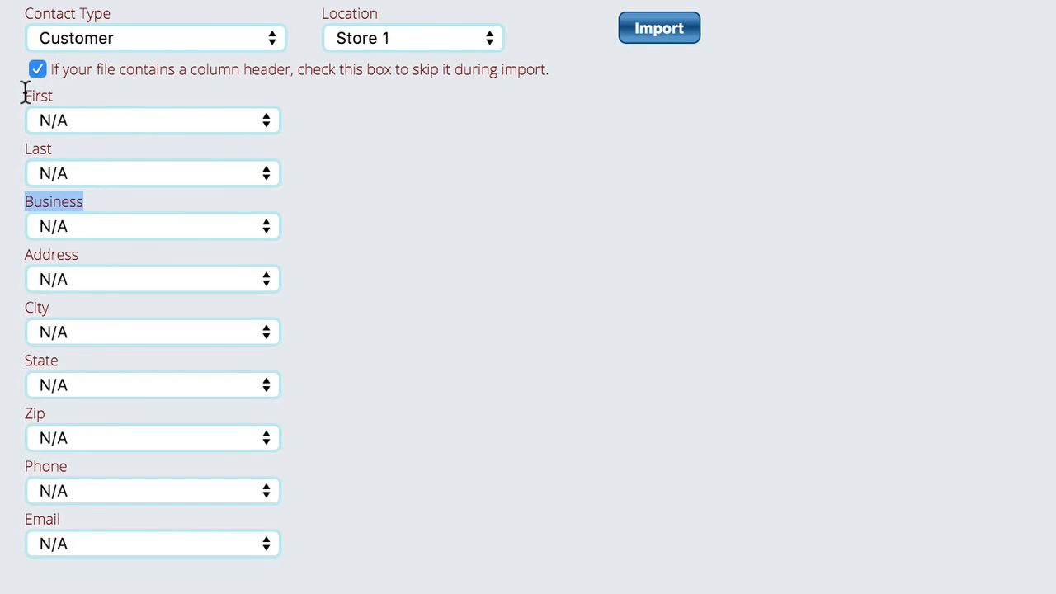
drag(23, 97, 75, 94)
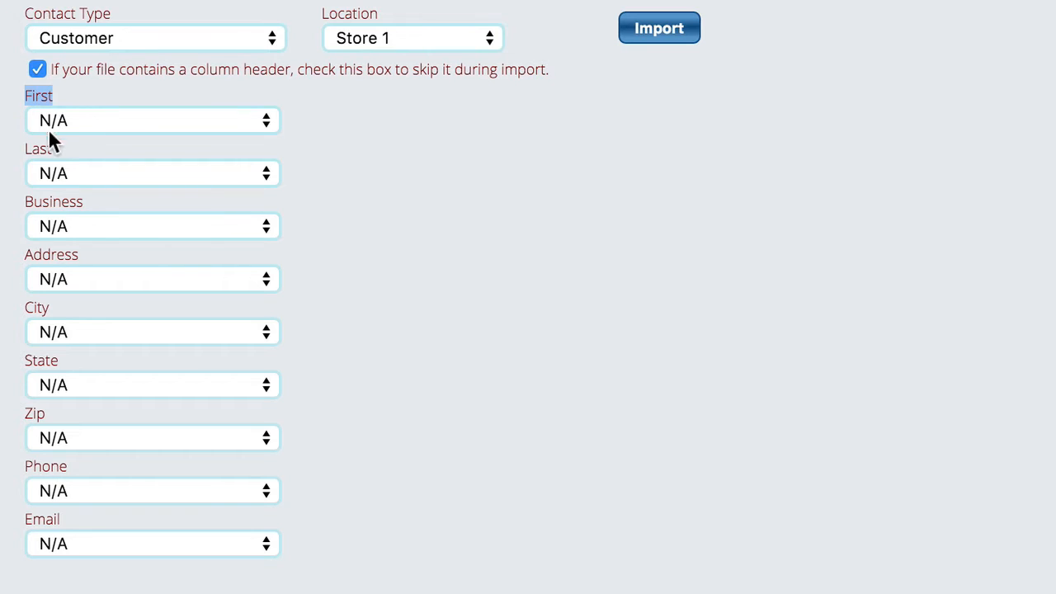
click(24, 151)
drag(22, 145, 80, 146)
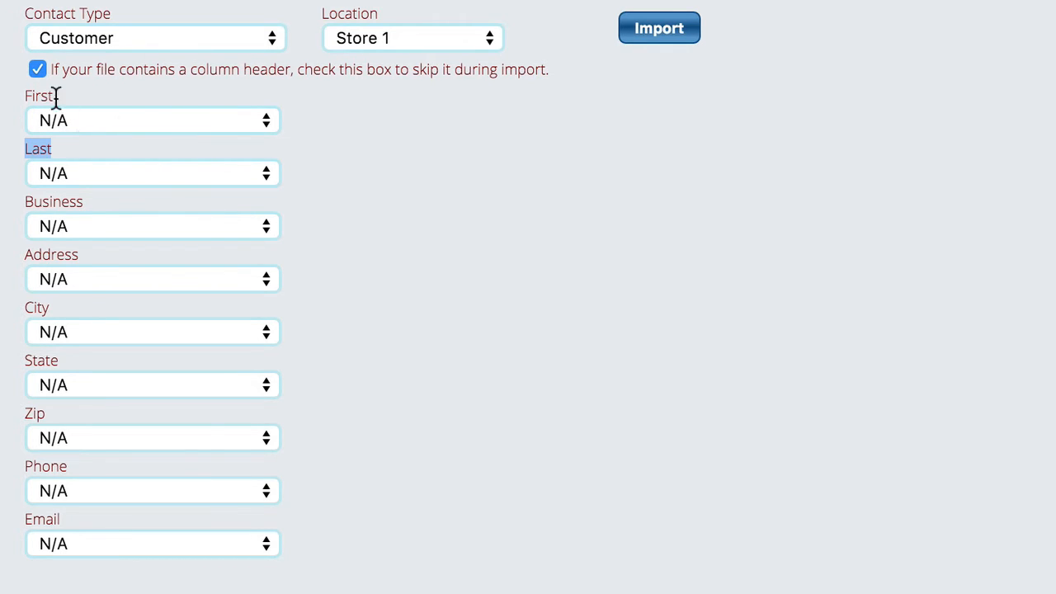
Assign the First, Last and Business columns to First Name, Last Name and Business Name
click(72, 124)
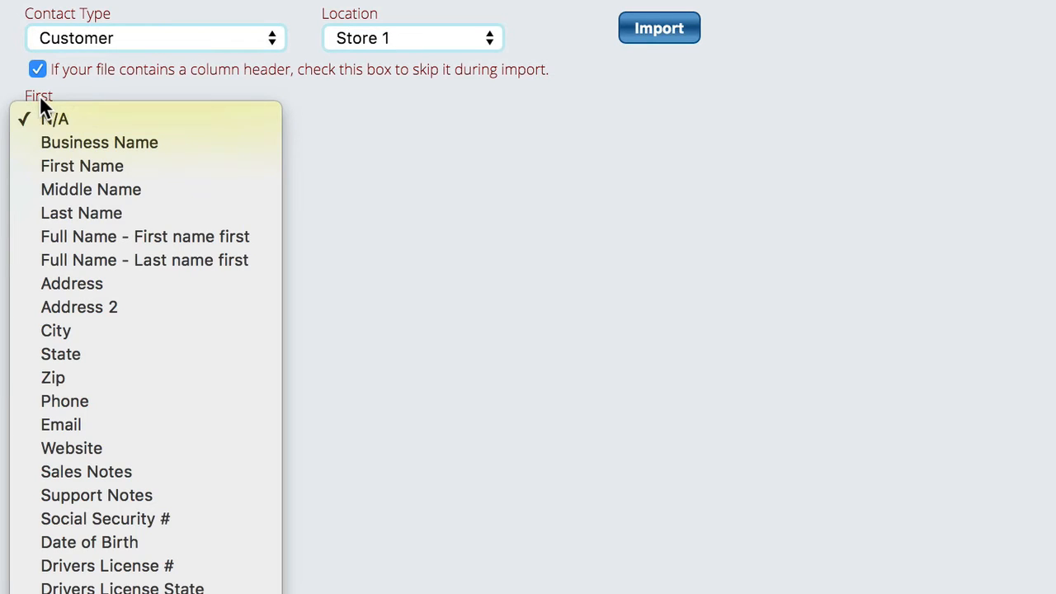
click(89, 166)
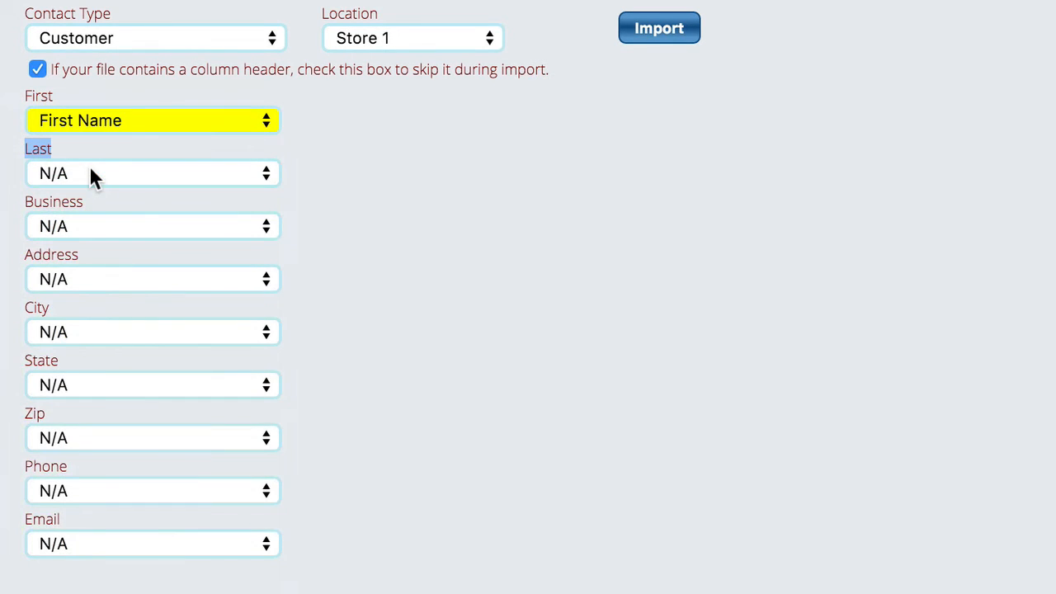
click(113, 175)
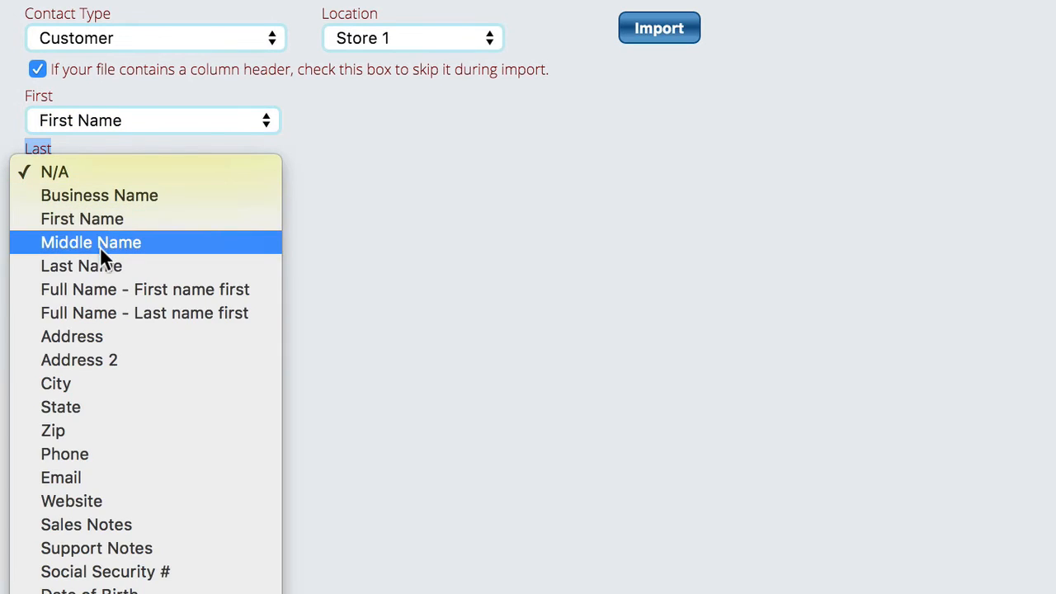
click(87, 265)
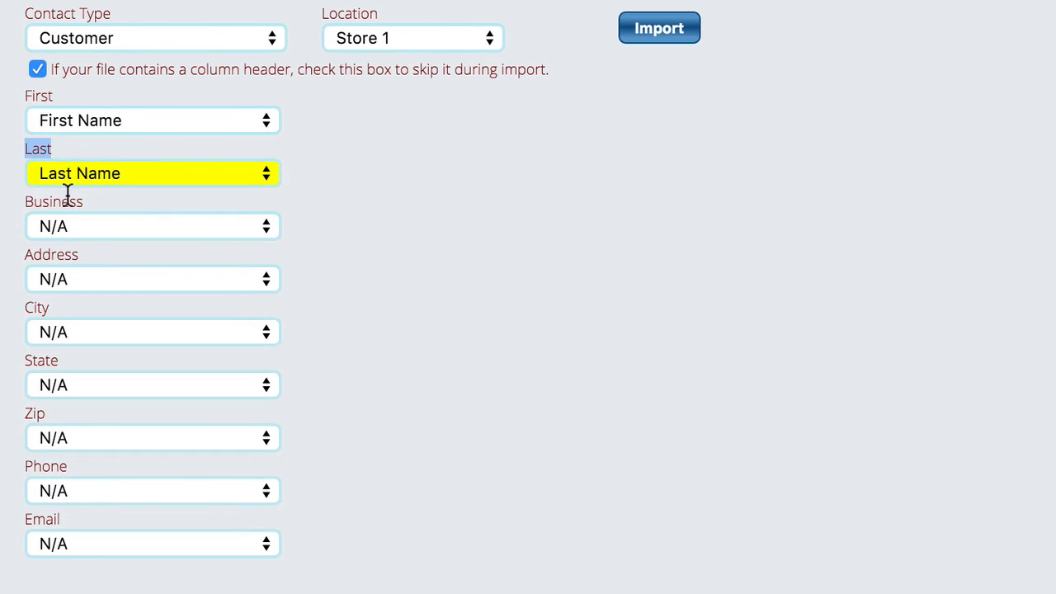
click(77, 222)
click(87, 248)
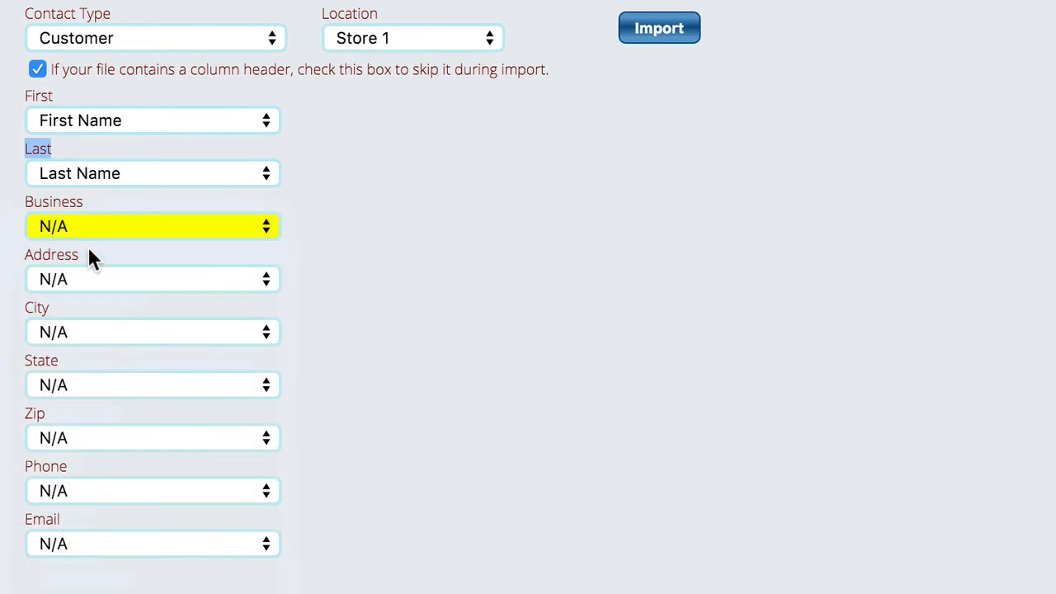
Assign the Address, City, State and Zip columns to the matching Address, City, State and Zip fields
click(74, 279)
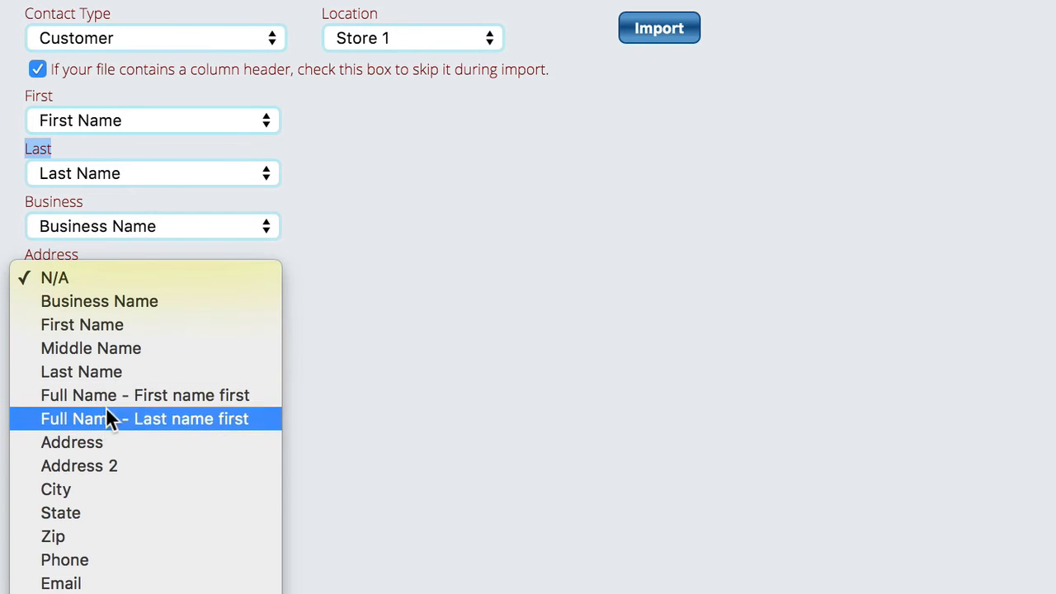
click(94, 439)
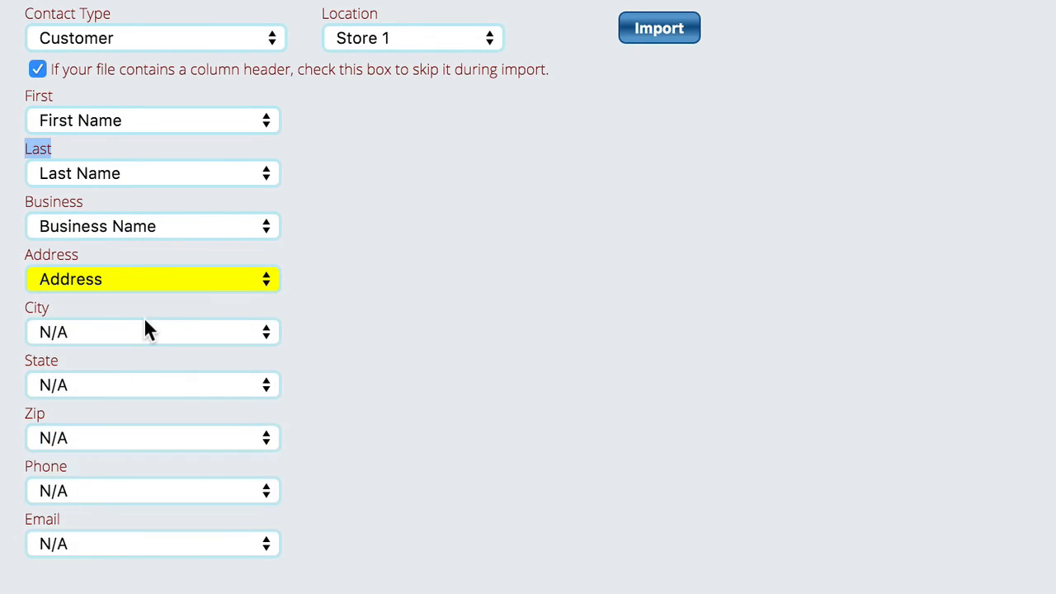
click(104, 332)
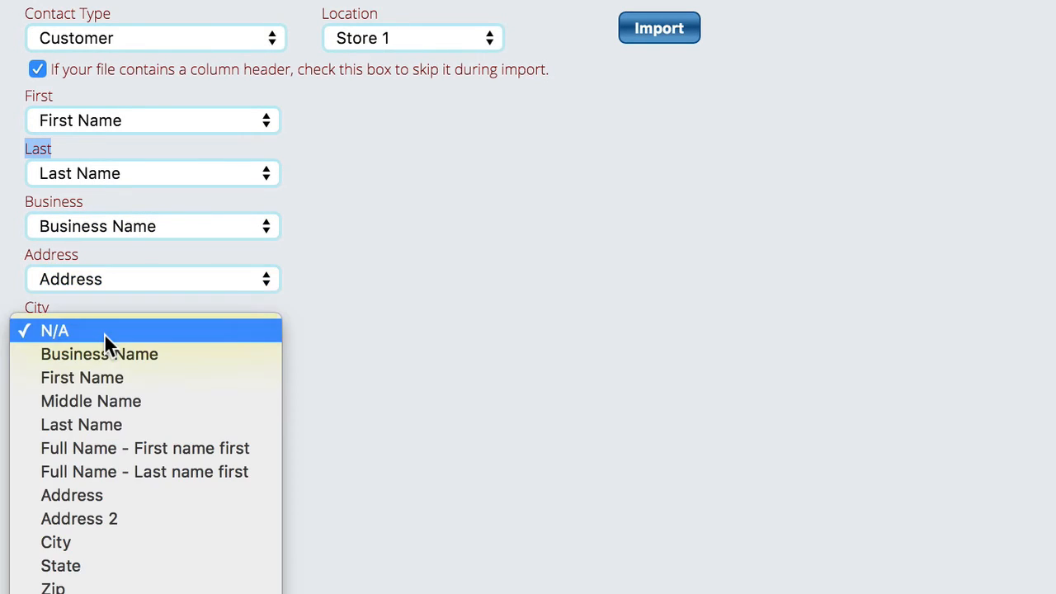
click(88, 544)
click(76, 378)
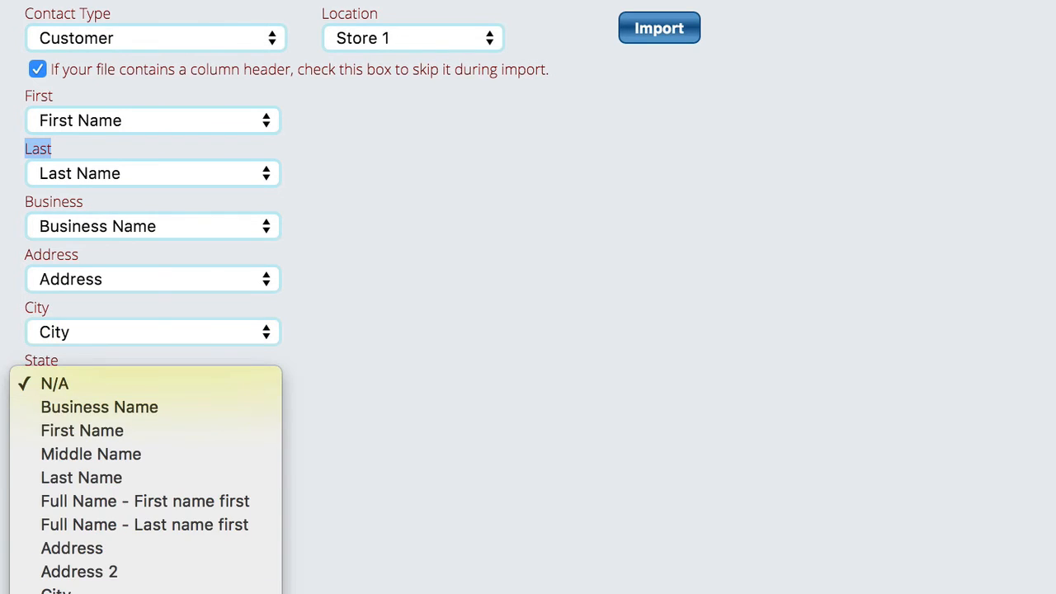
click(82, 566)
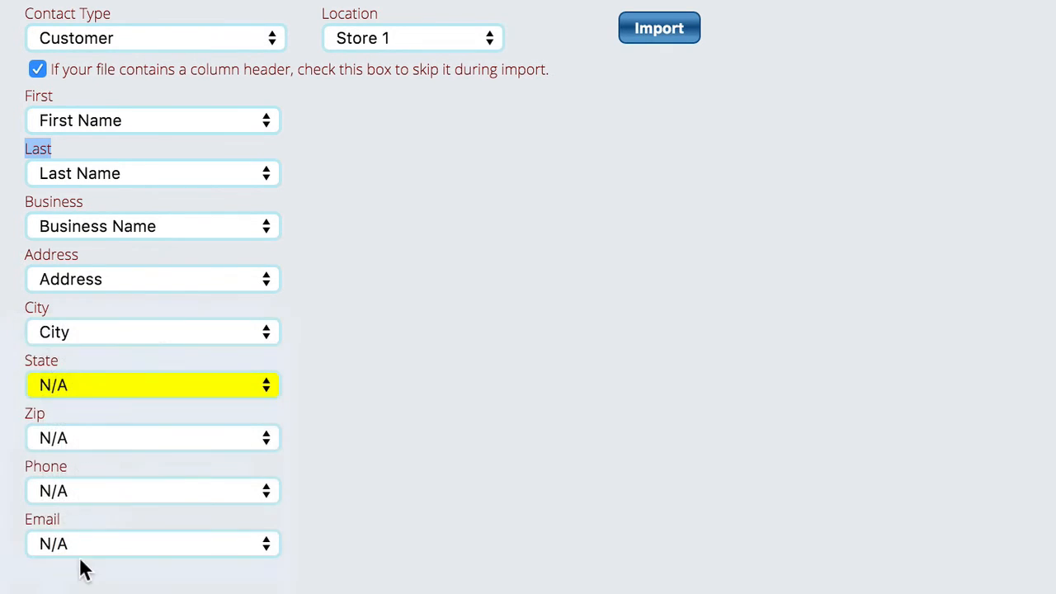
click(91, 439)
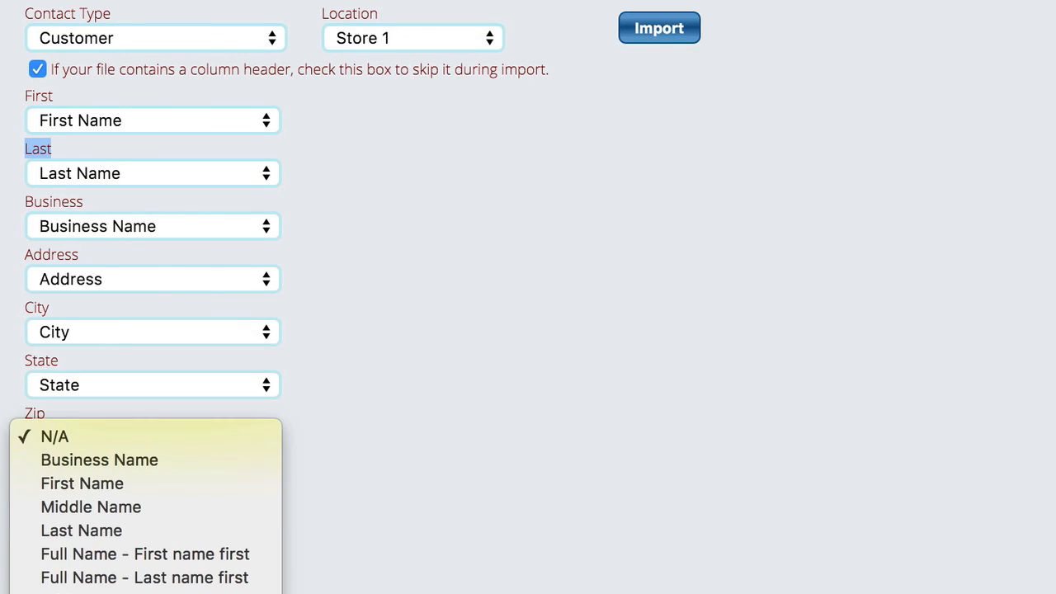
click(104, 592)
Assign the Phone column to the Phone field and set its phone type to Business
click(88, 489)
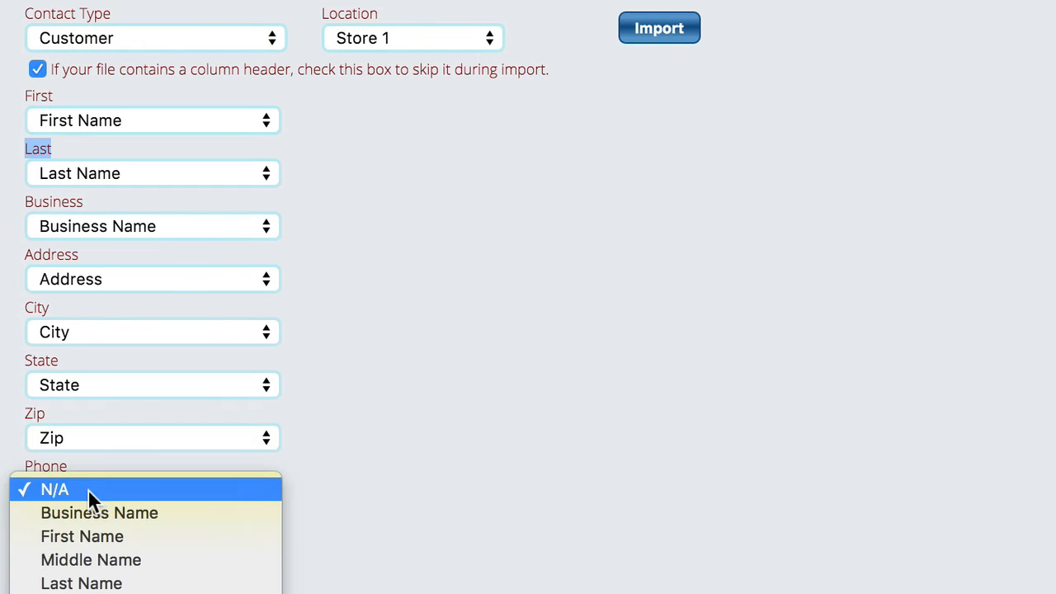
scroll(145, 532, down, 3)
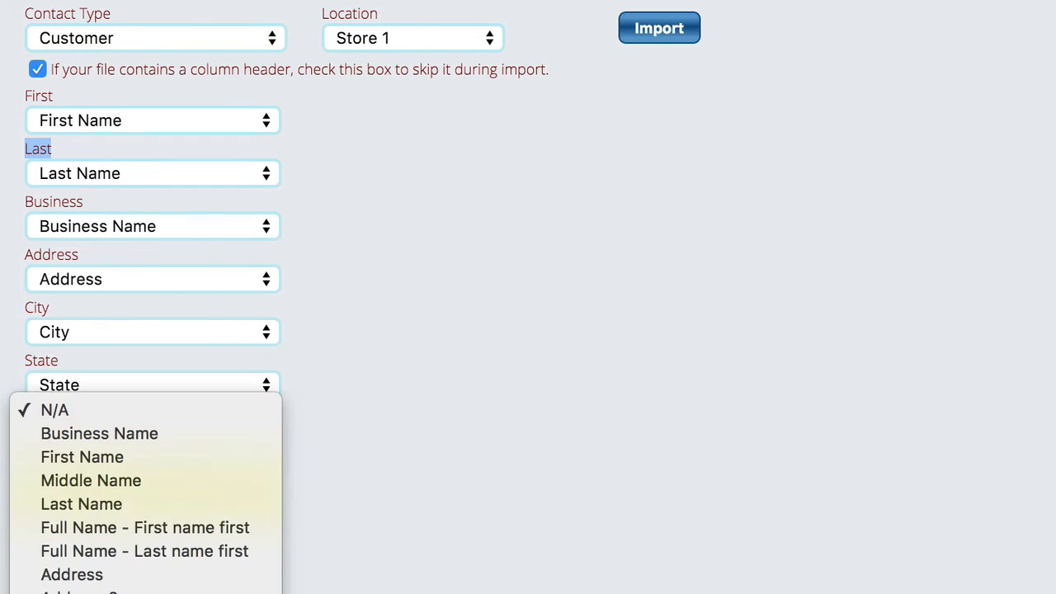
click(140, 592)
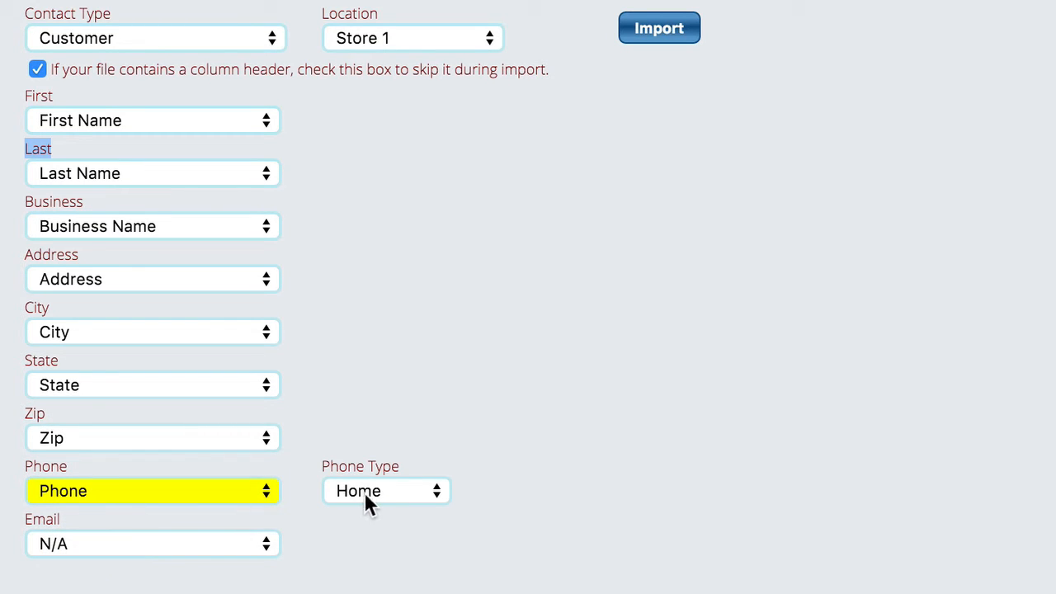
click(383, 486)
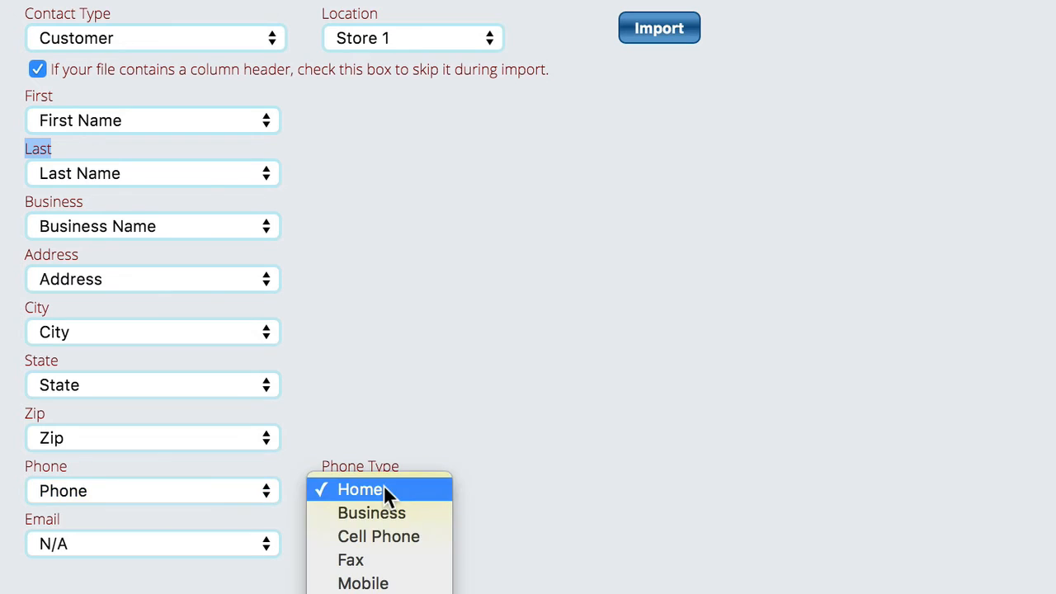
key(Escape)
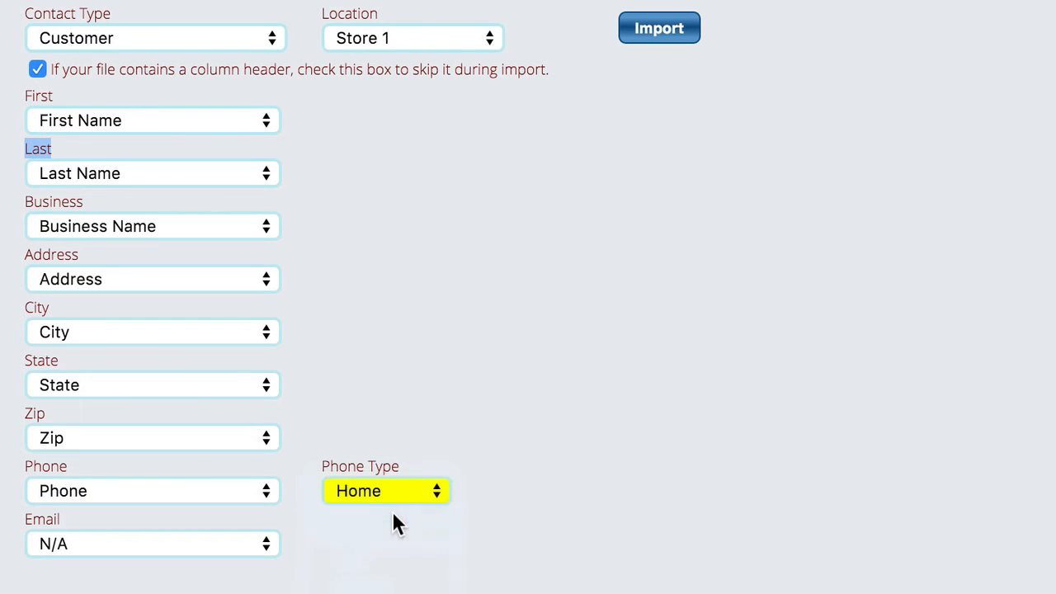
Assign the Email column to the Email field and start the contact import
click(116, 546)
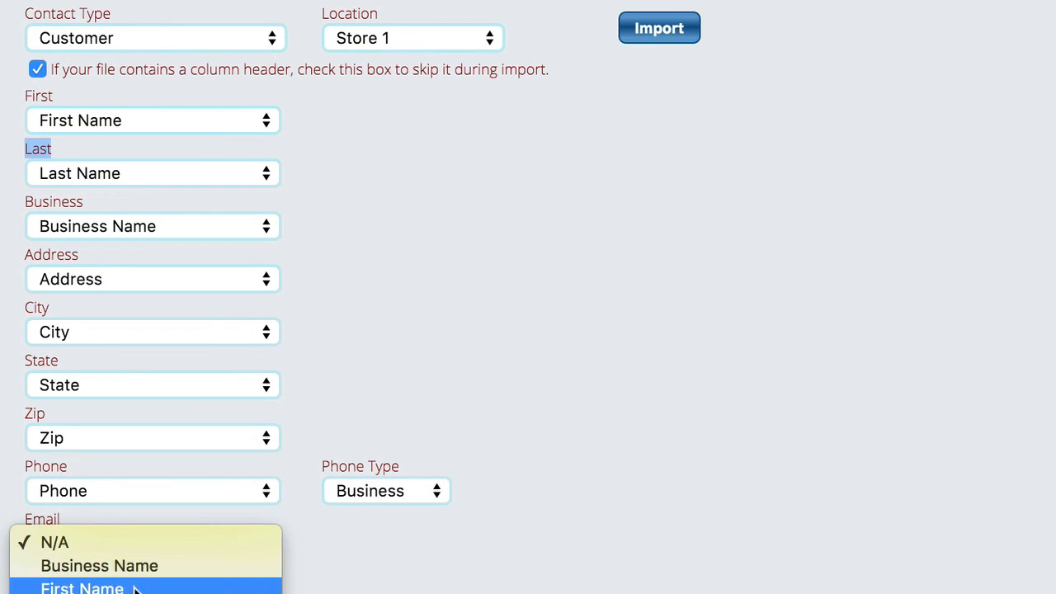
scroll(147, 586, down, 5)
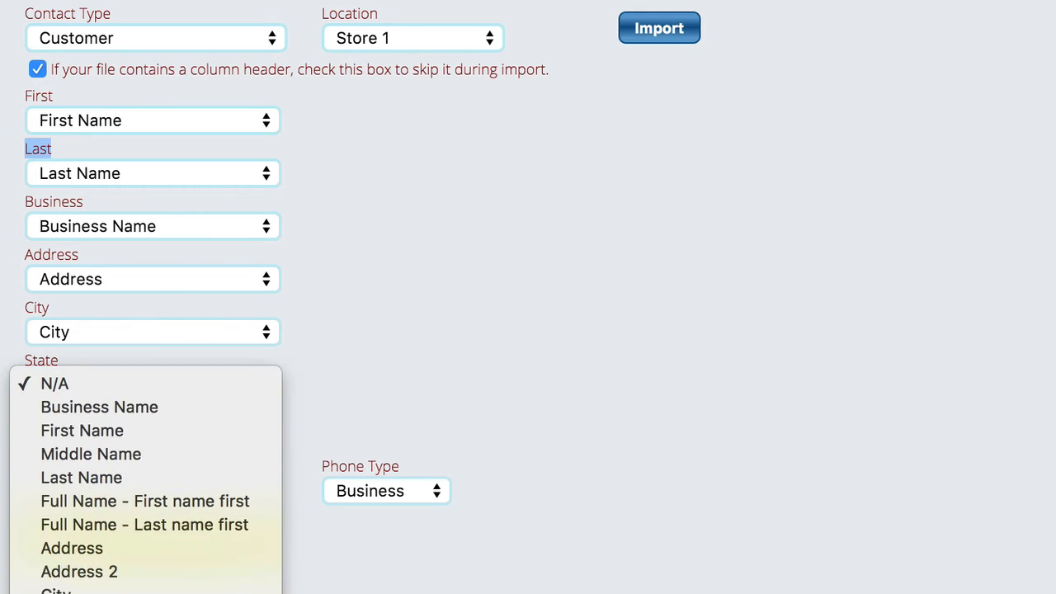
click(247, 592)
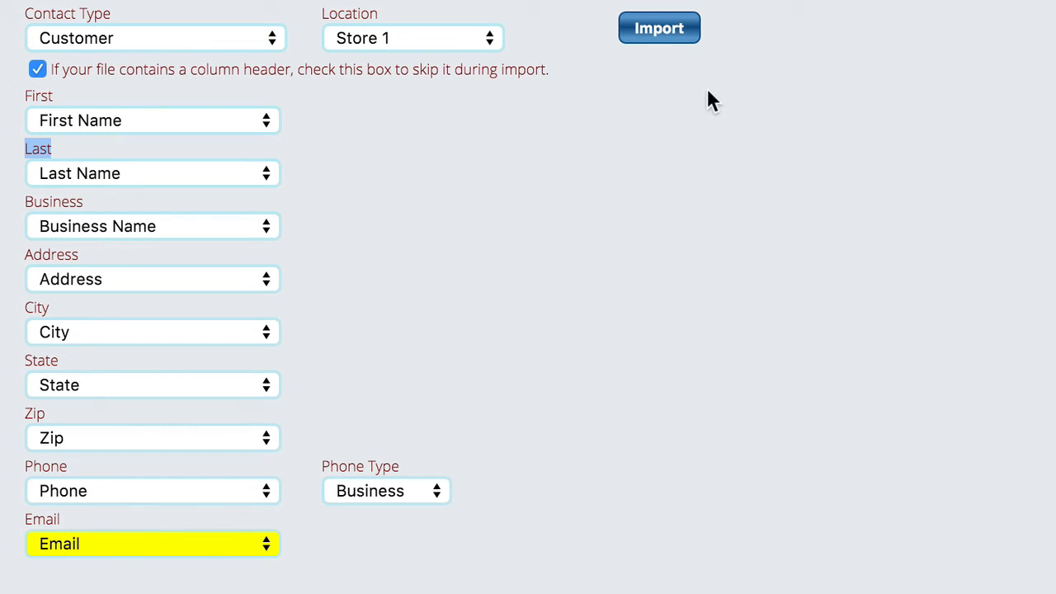
click(659, 31)
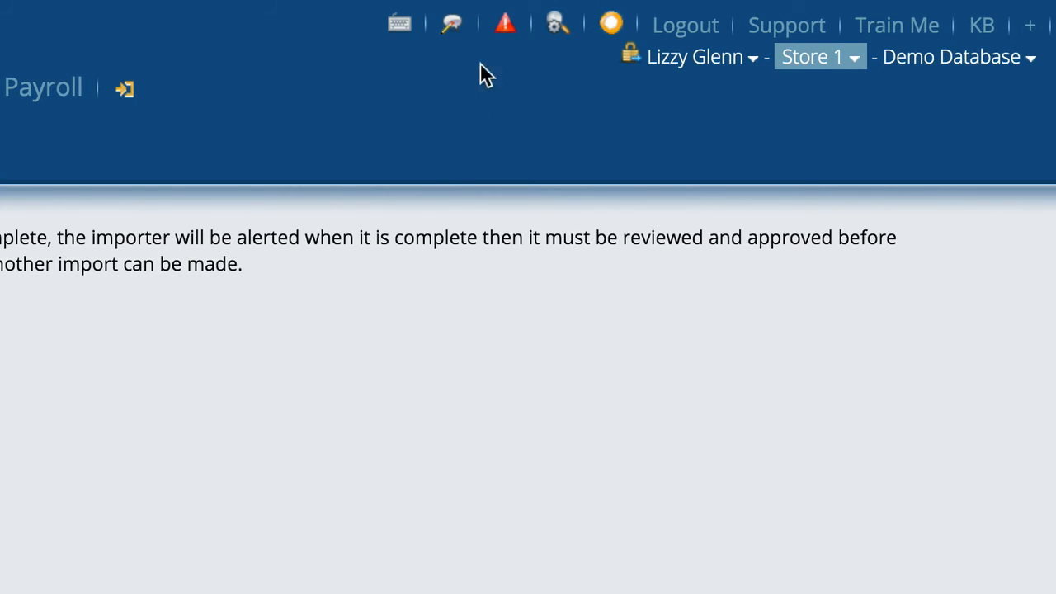
Check the new alert, mark the contact import completion alert as read and close the alerts window
mouse_move(513, 41)
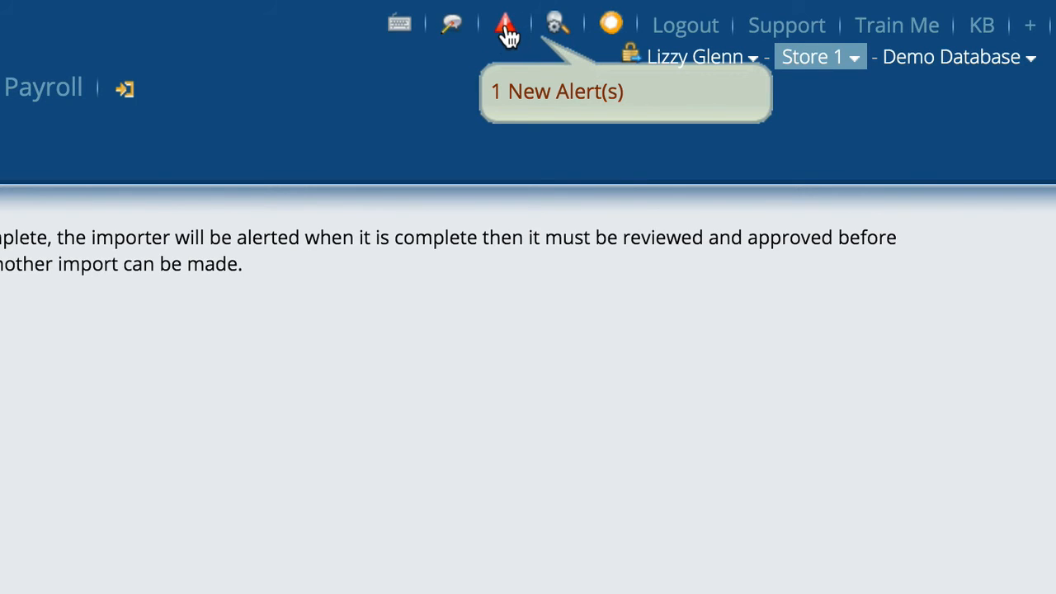
click(509, 35)
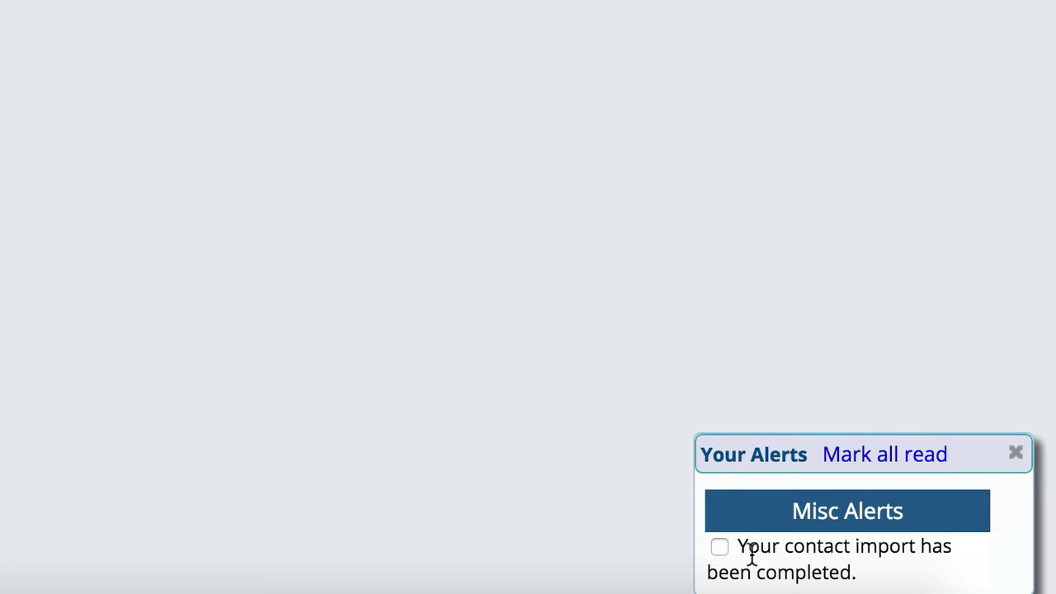
click(720, 547)
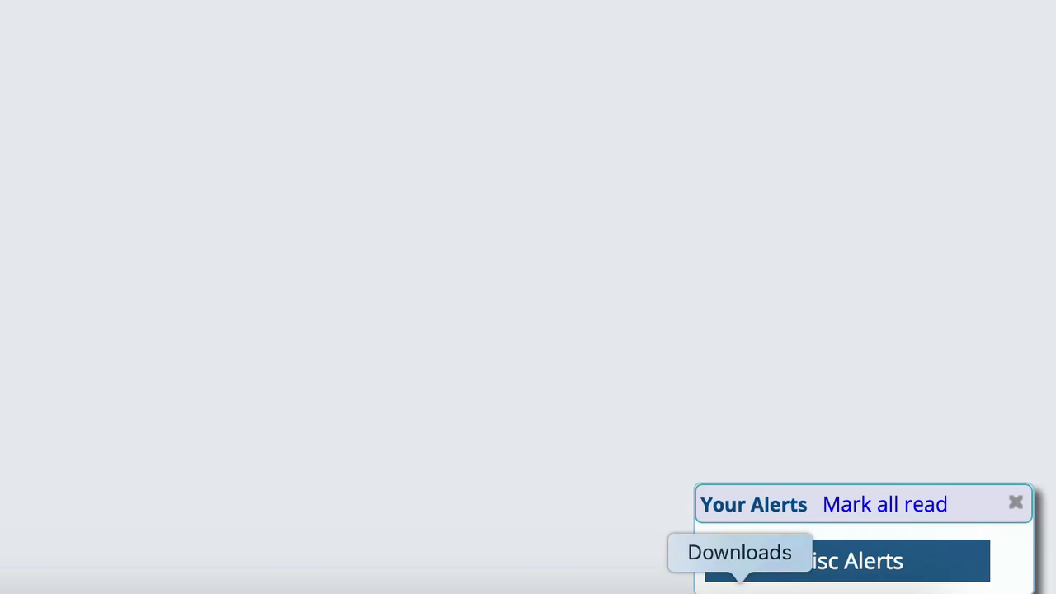
click(1018, 505)
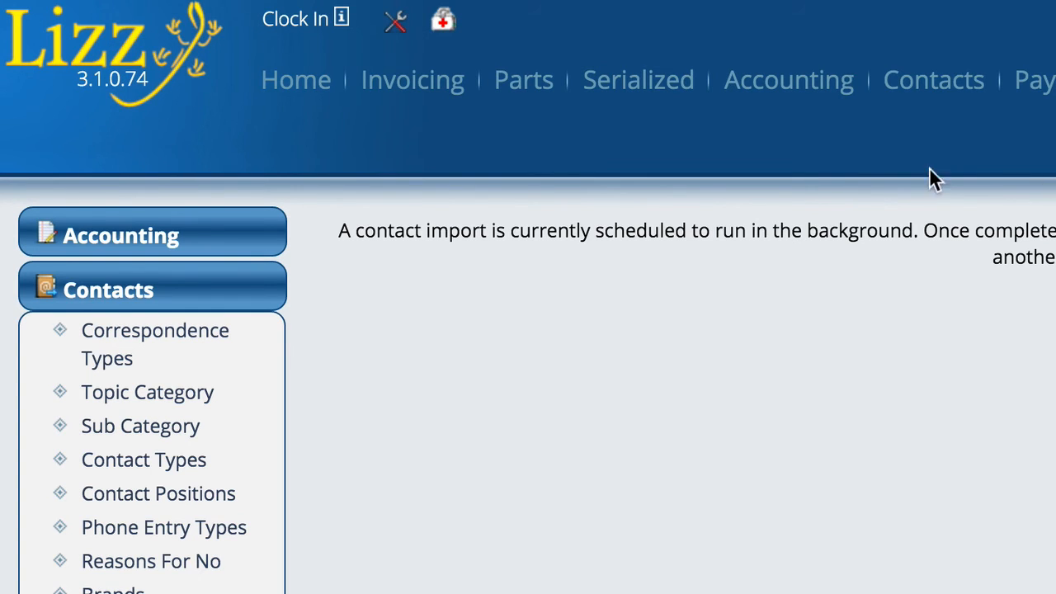
Locate the imported contact by last and first name and view the record of the third match
click(910, 87)
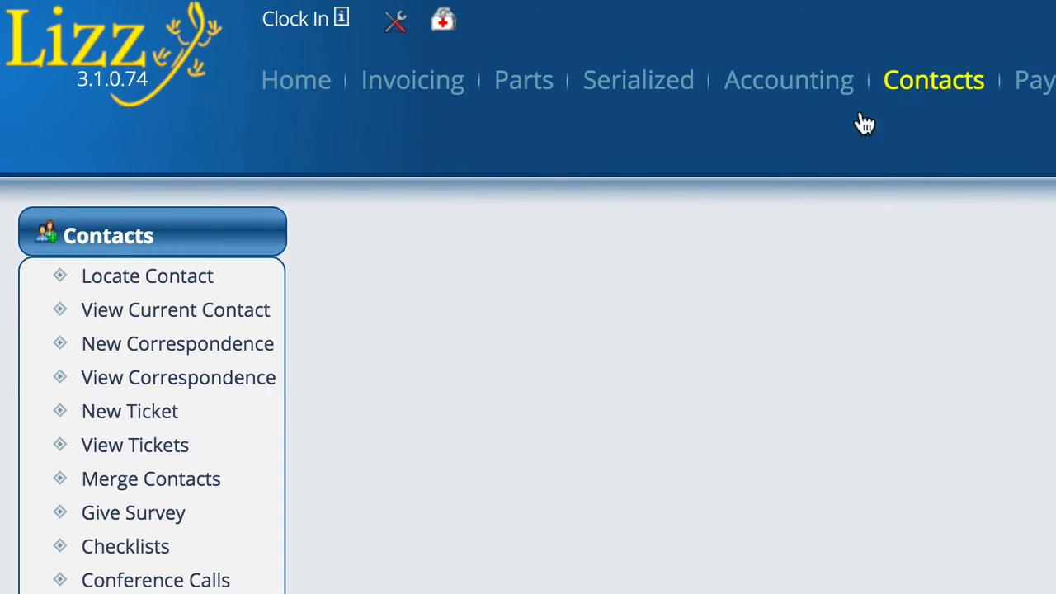
click(165, 282)
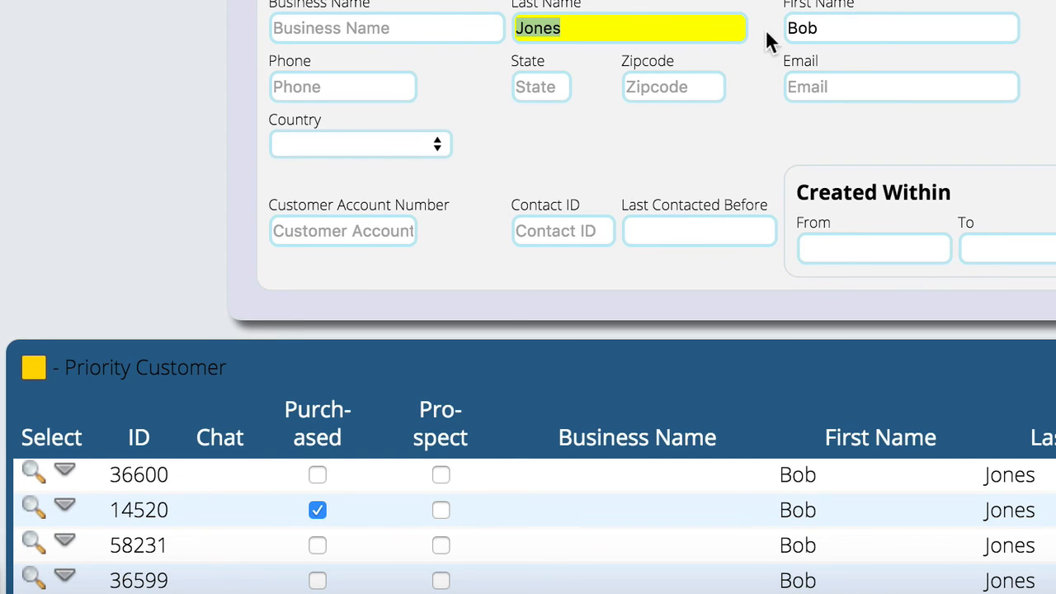
scroll(498, 73, down, 3)
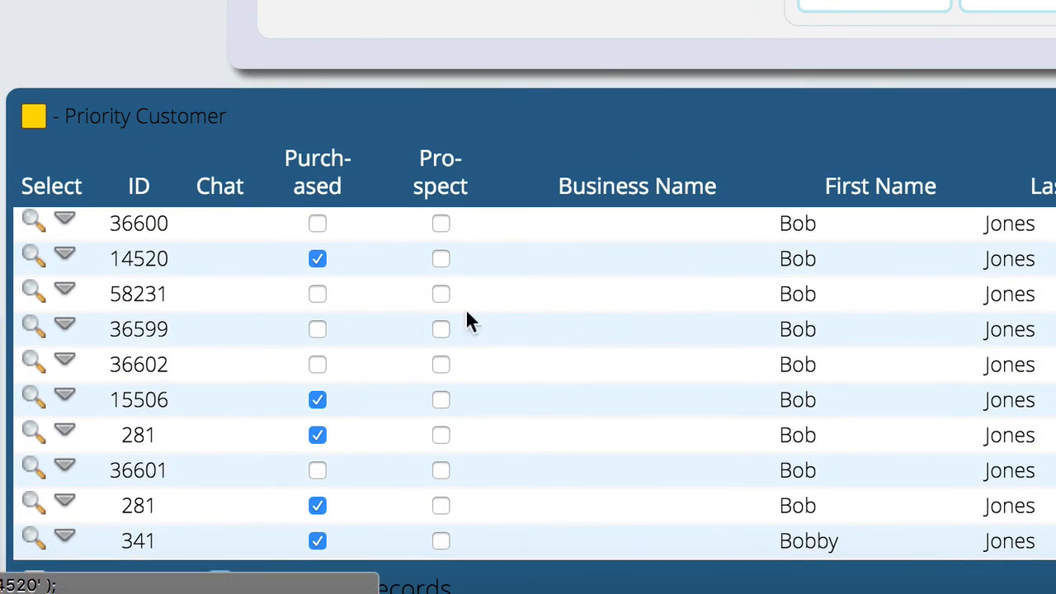
click(34, 295)
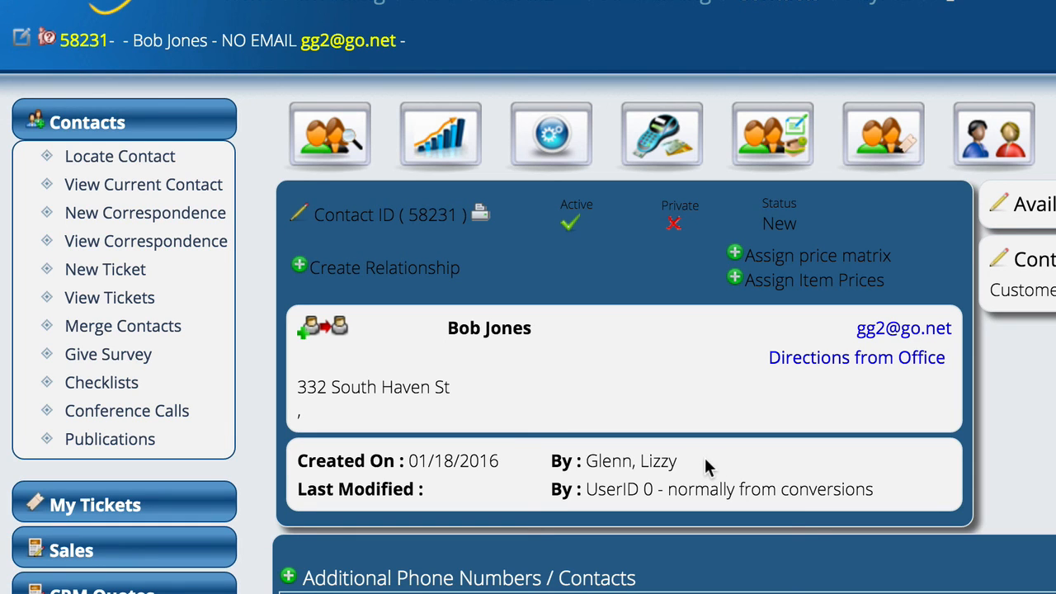
Return to the Locate Contact search and undo the last contact import
click(129, 164)
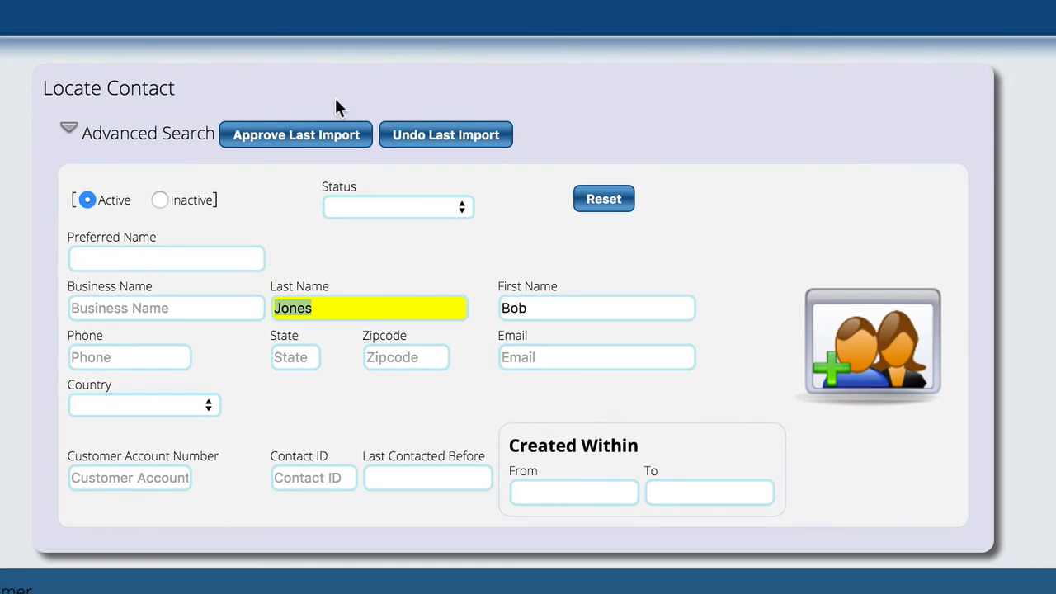
click(449, 137)
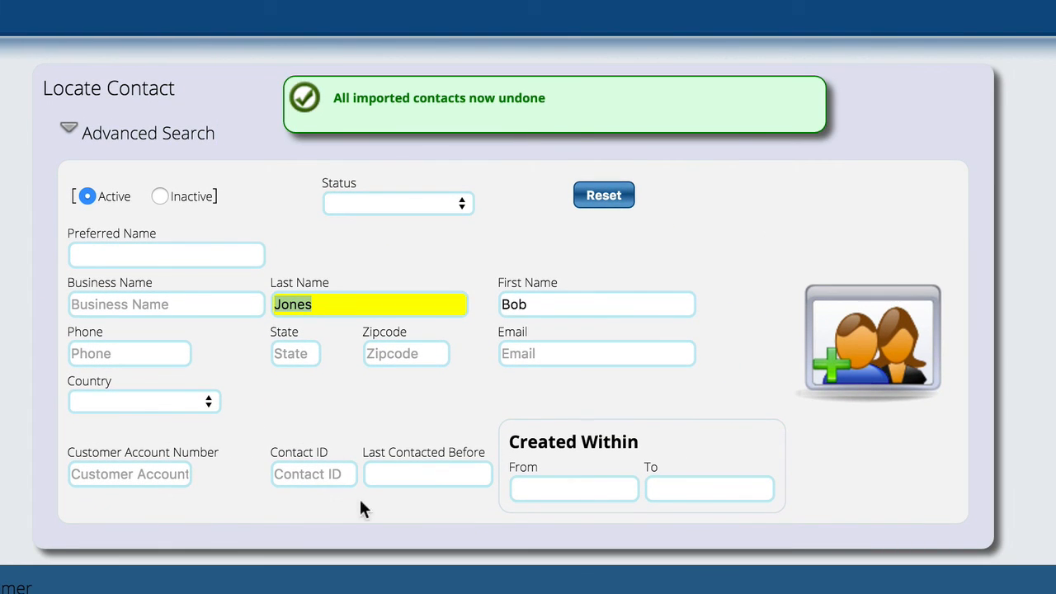